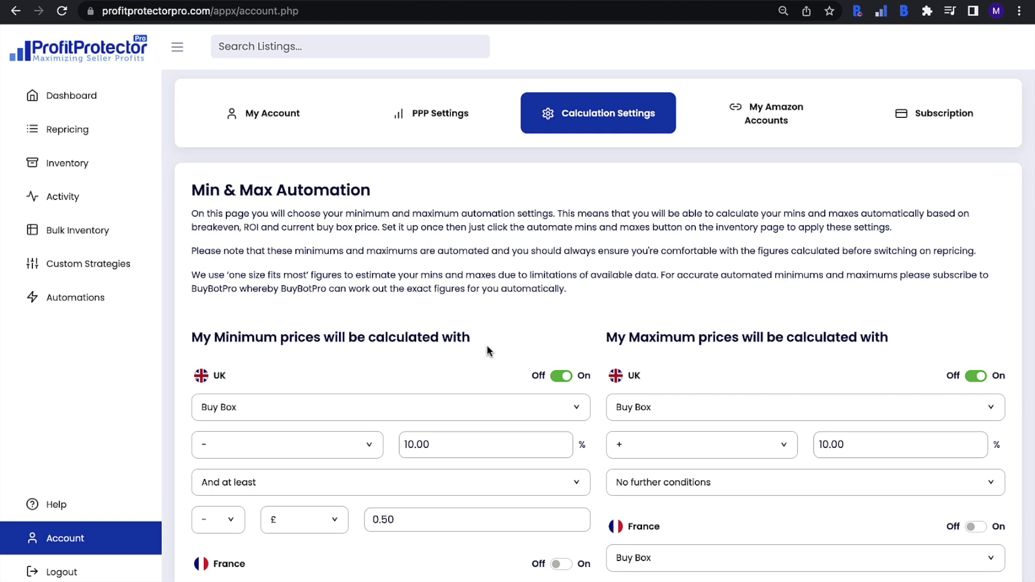
Step: Scroll down past the Min & Max Automation section to the empty Break Even Fees section
scroll(488, 350, "down", 2)
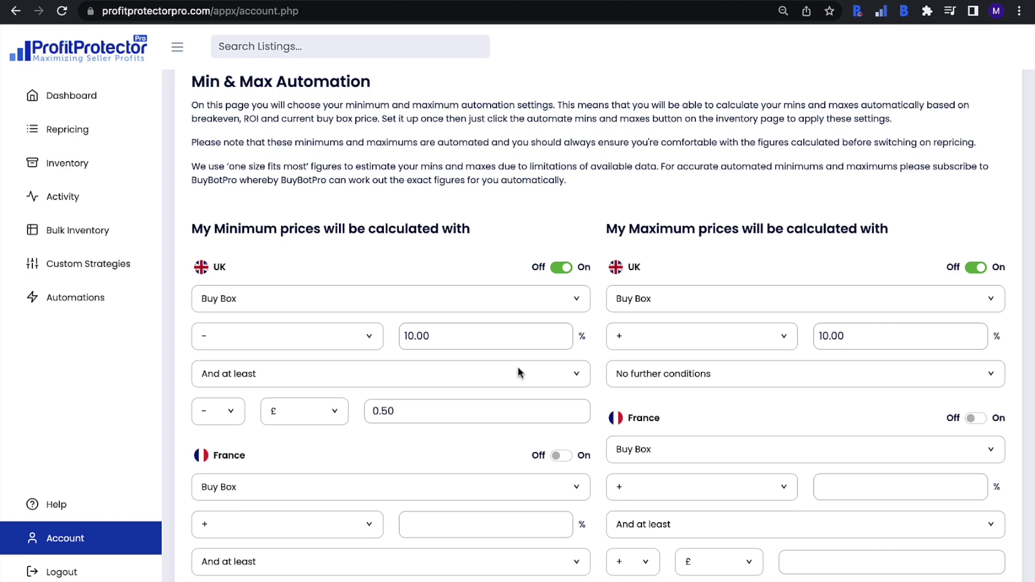
scroll(518, 372, "down", 15)
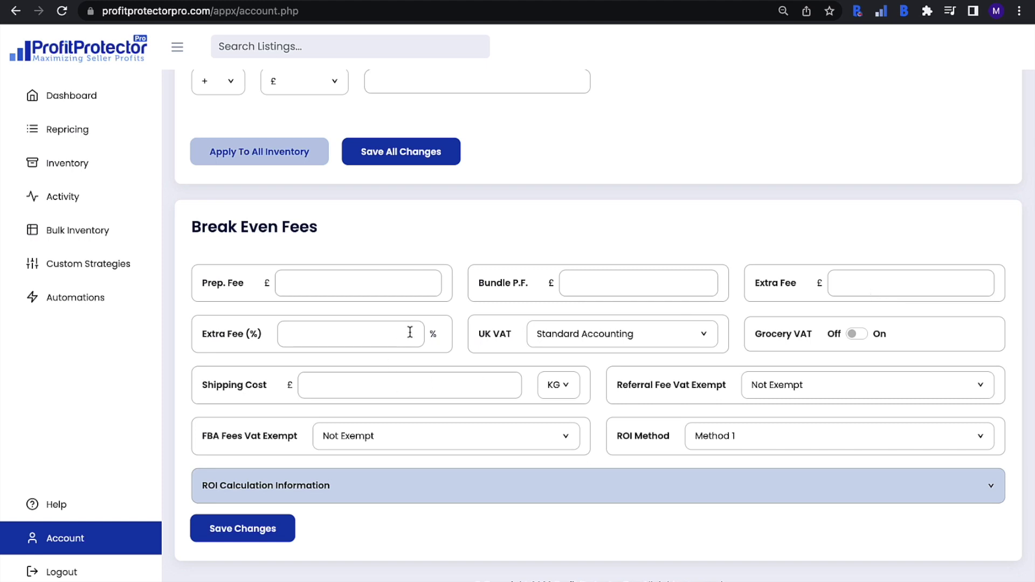
Step: Check the UK VAT options and shipping weight unit, leaving VAT unchanged and the unit at KG
left_click(558, 337)
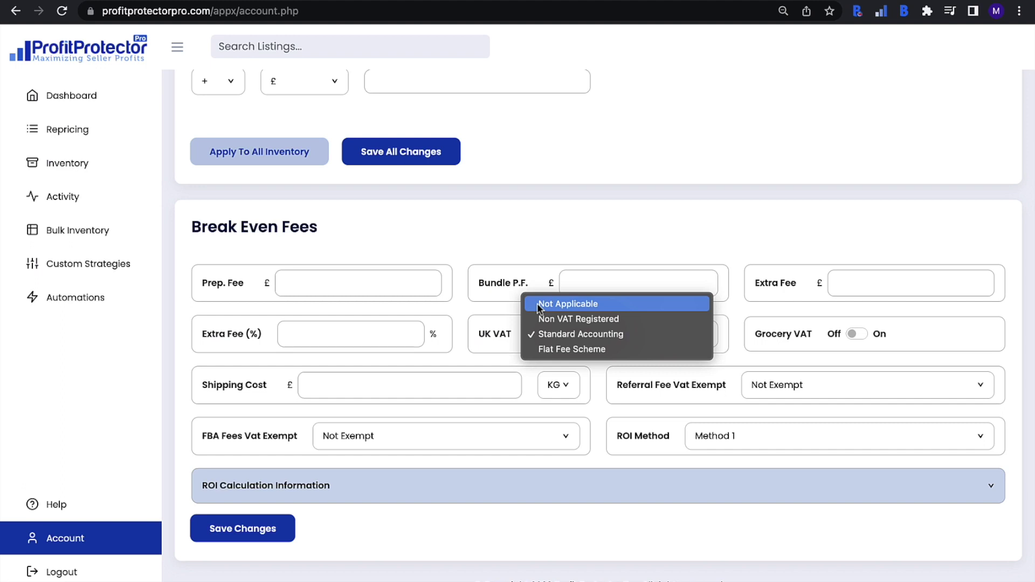
left_click(700, 249)
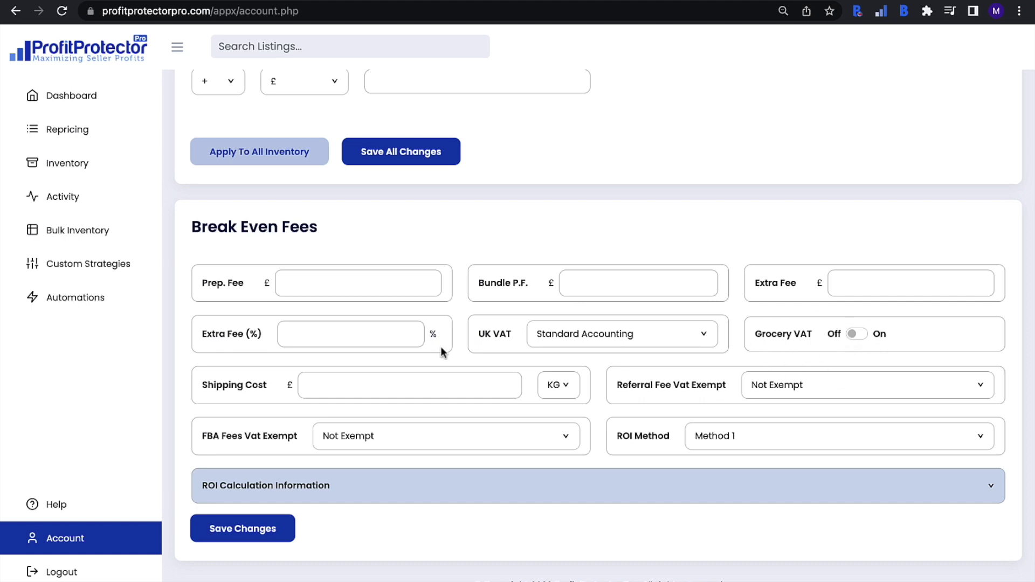
left_click(357, 394)
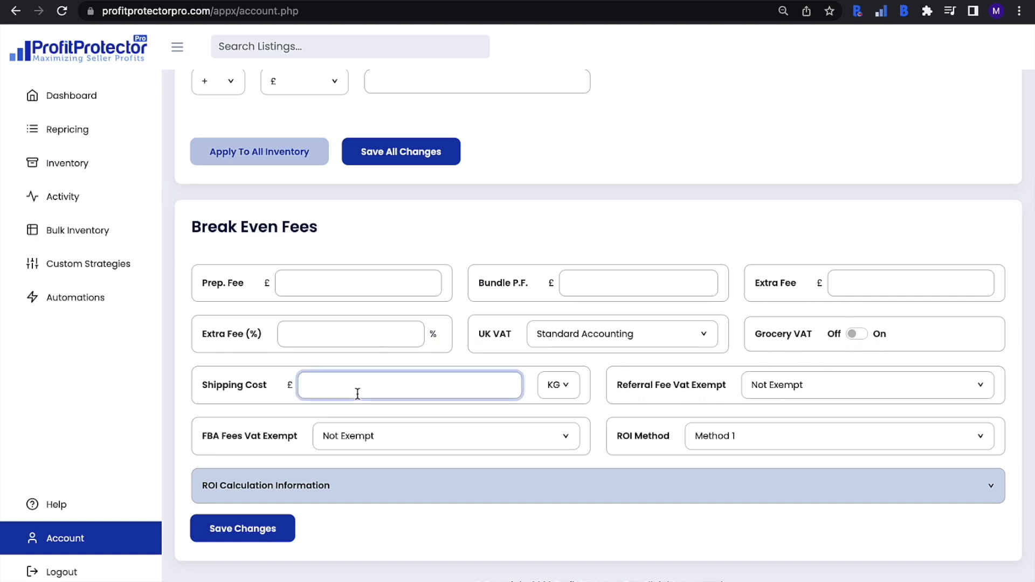
left_click(568, 393)
left_click(596, 385)
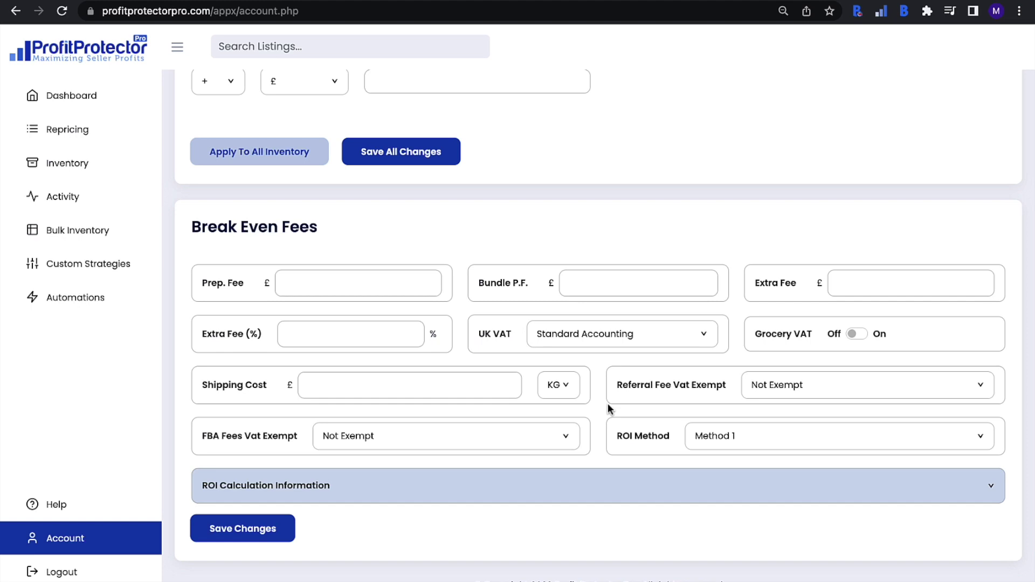
Step: Check FBA Fees VAT Exempt and ROI Method, keeping Method 1, and expand ROI Calculation Information
left_click(522, 437)
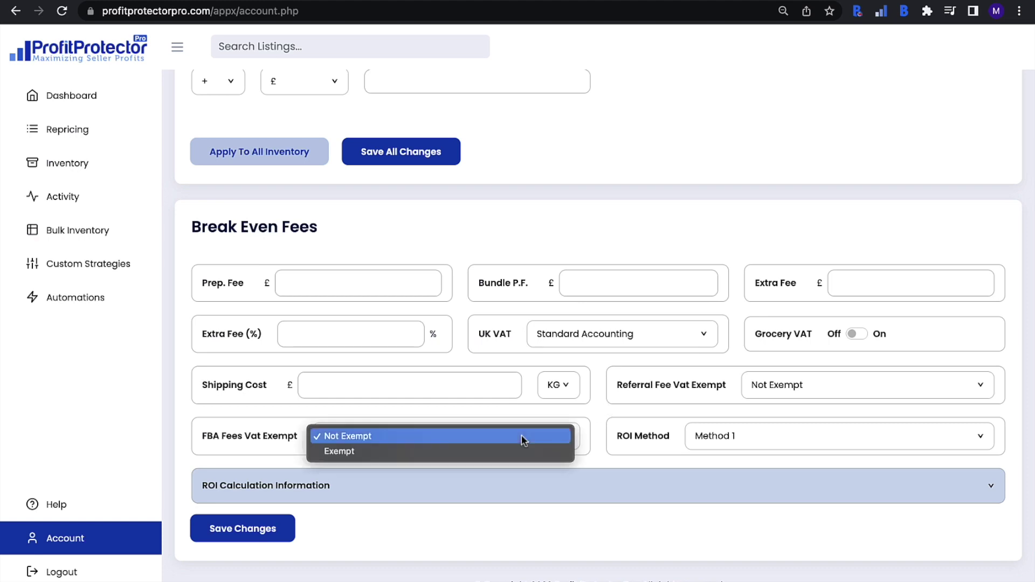
left_click(493, 416)
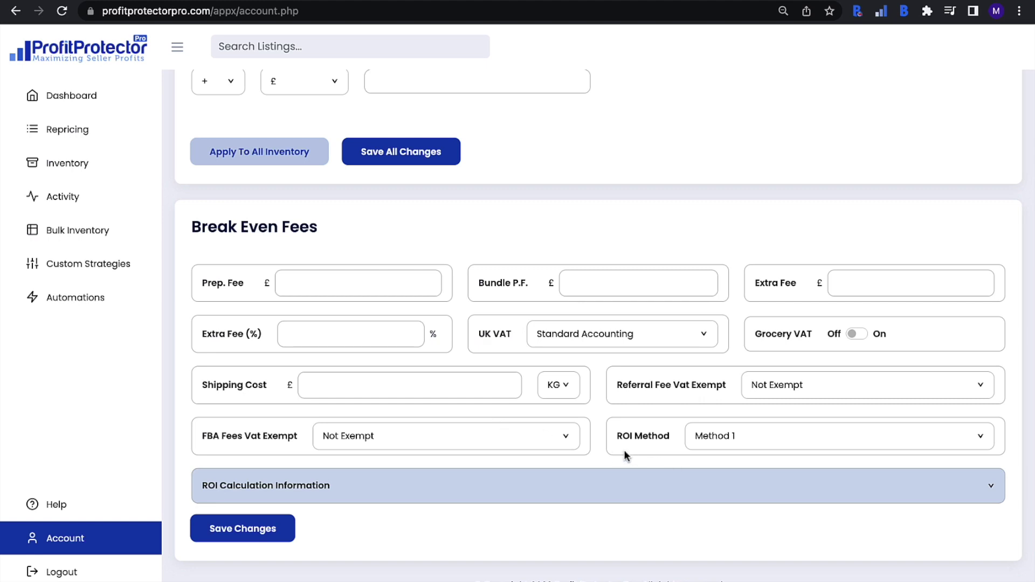
left_click(722, 440)
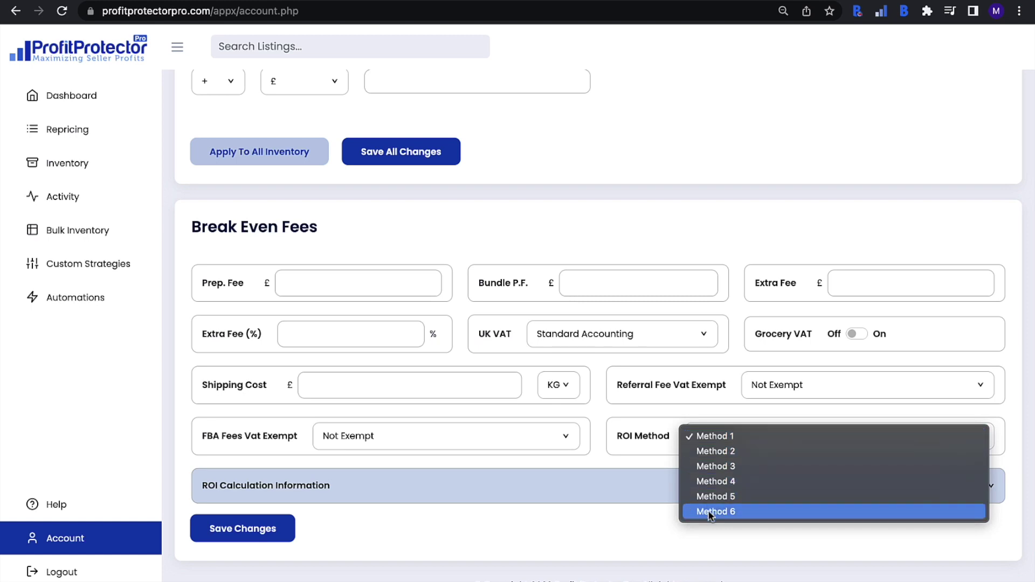
left_click(643, 431)
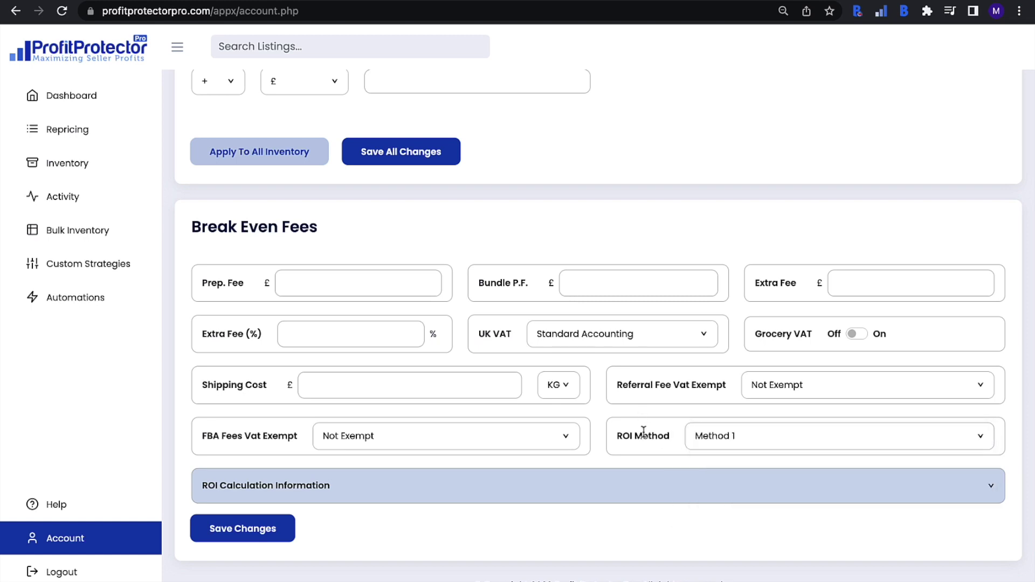
left_click(668, 493)
scroll(673, 497, "down", 4)
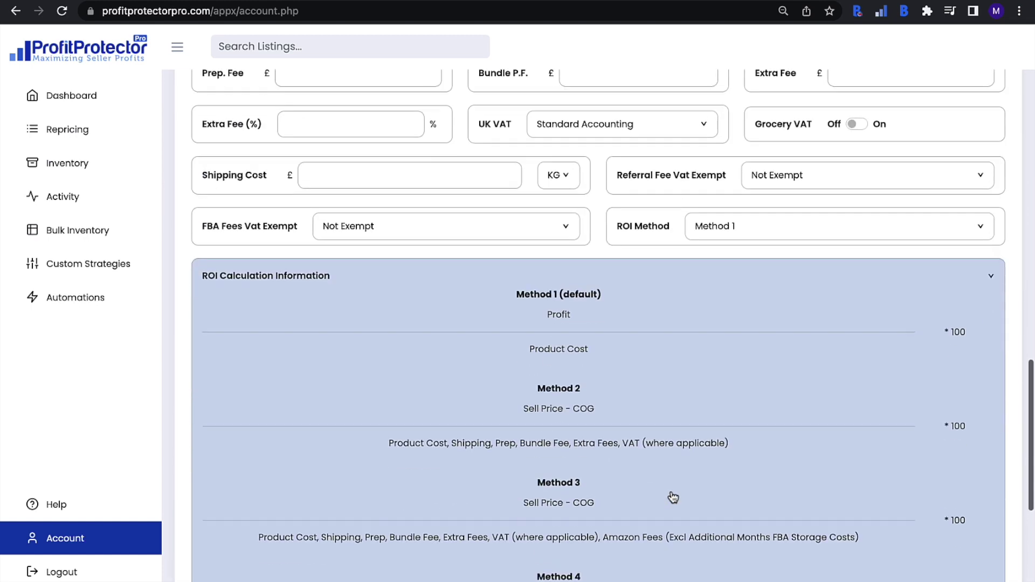
Step: Scroll through the six ROI method formulas in the ROI Calculation Information panel
scroll(672, 497, "down", 3)
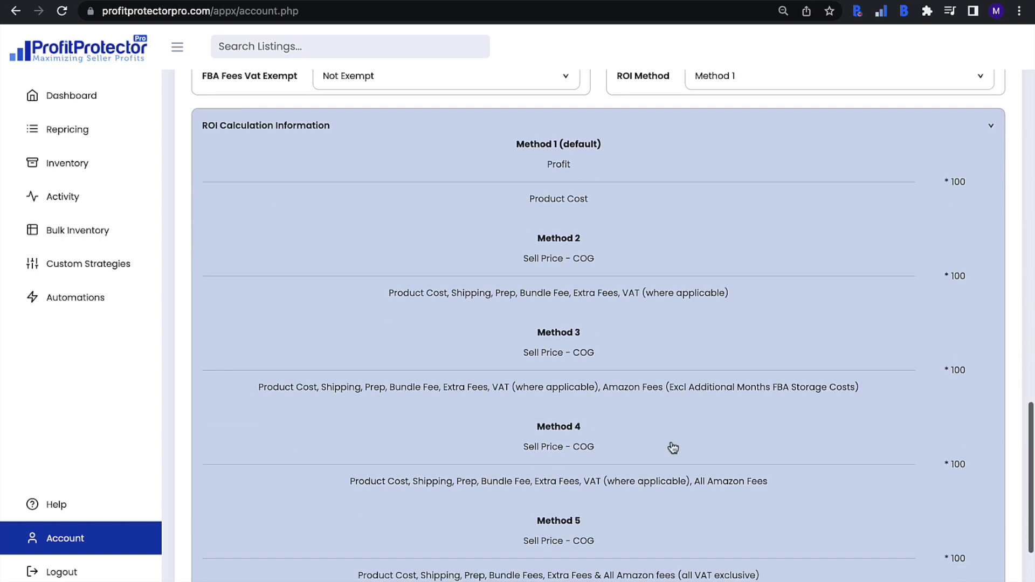
scroll(628, 430, "down", 2)
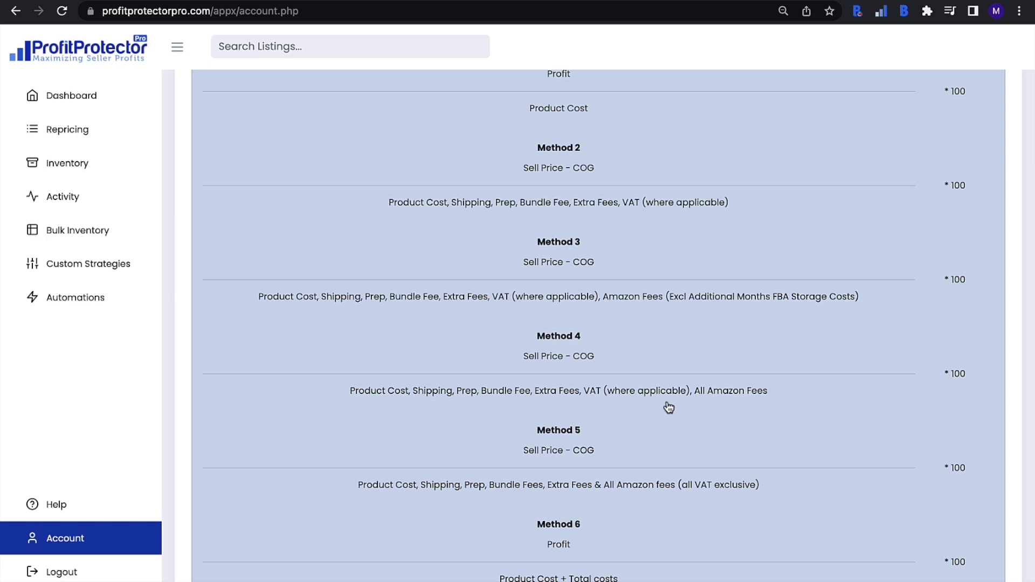
scroll(668, 408, "down", 2)
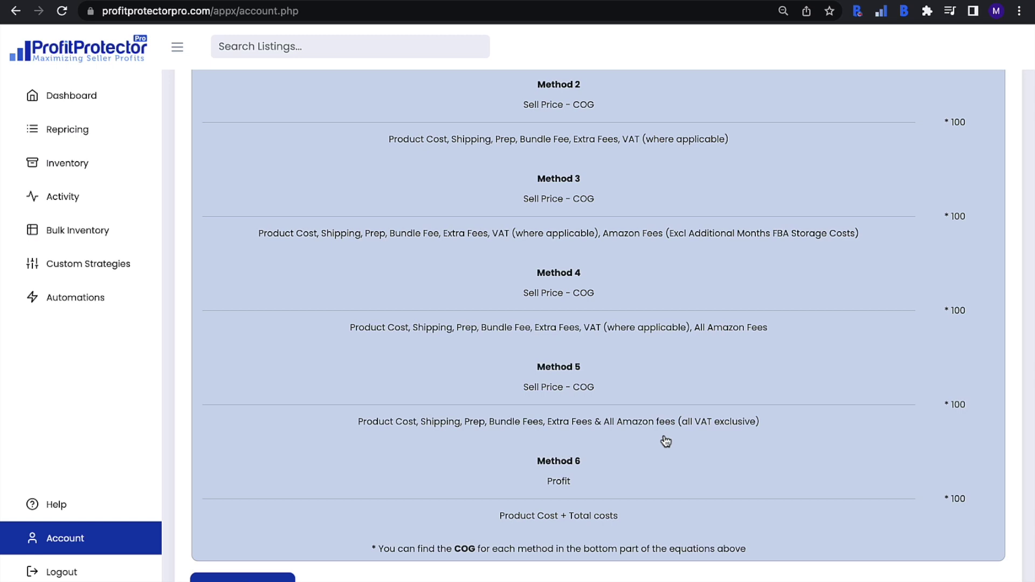
scroll(666, 441, "up", 4)
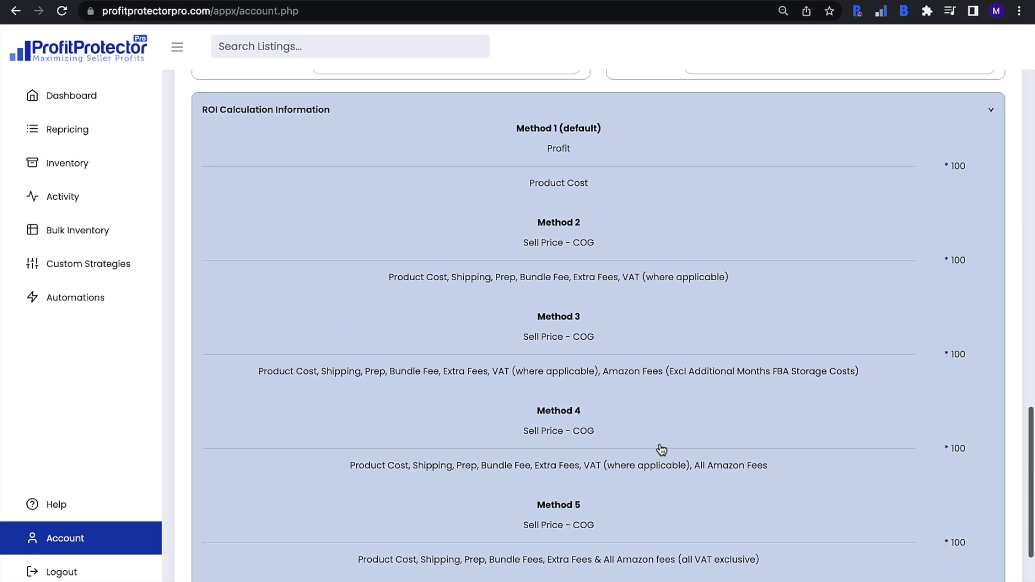
Step: Collapse ROI Calculation Information and leave the ROI Method at Method 1
left_click(901, 201)
left_click(756, 446)
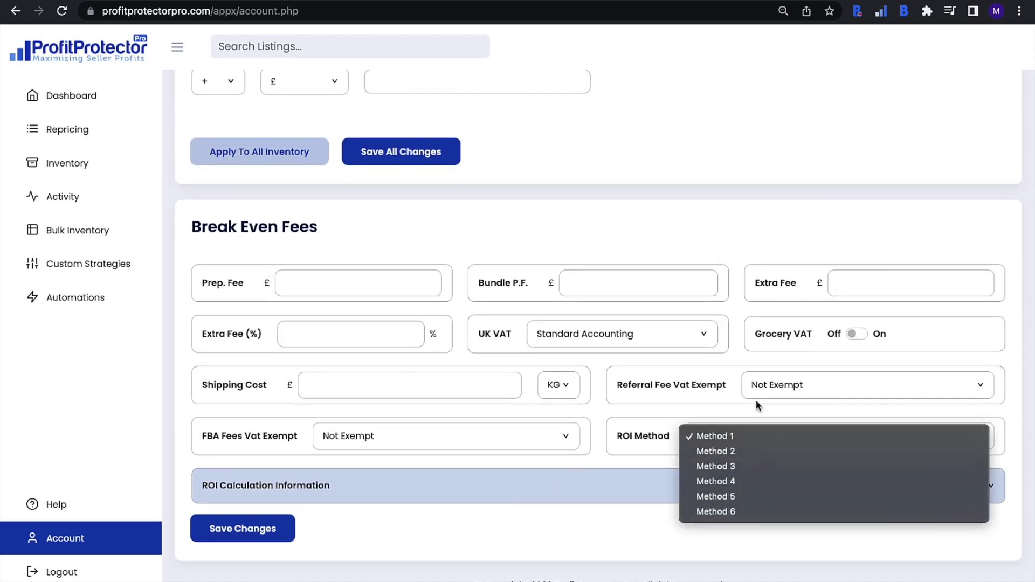
left_click(715, 403)
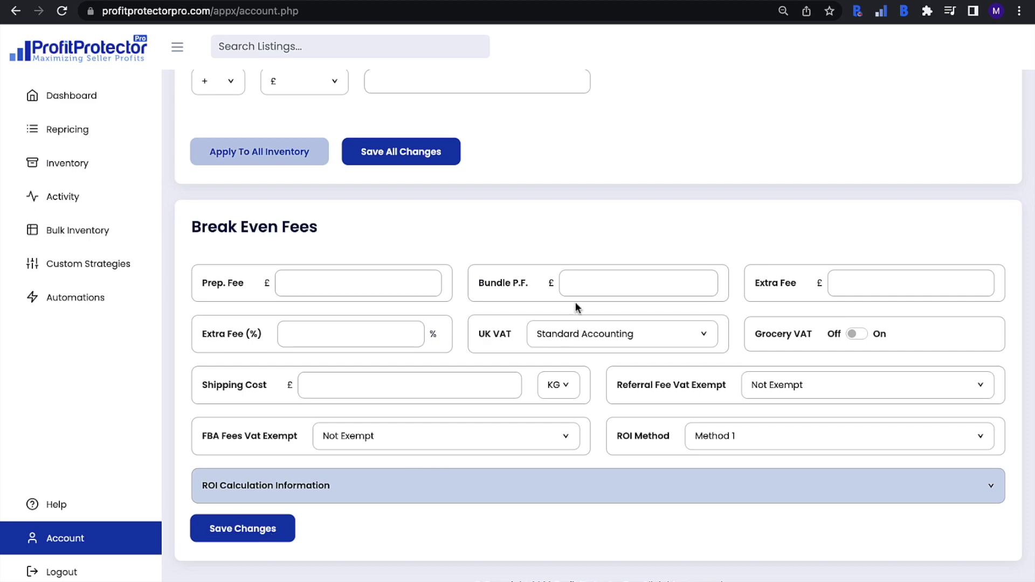
scroll(444, 308, "up", 10)
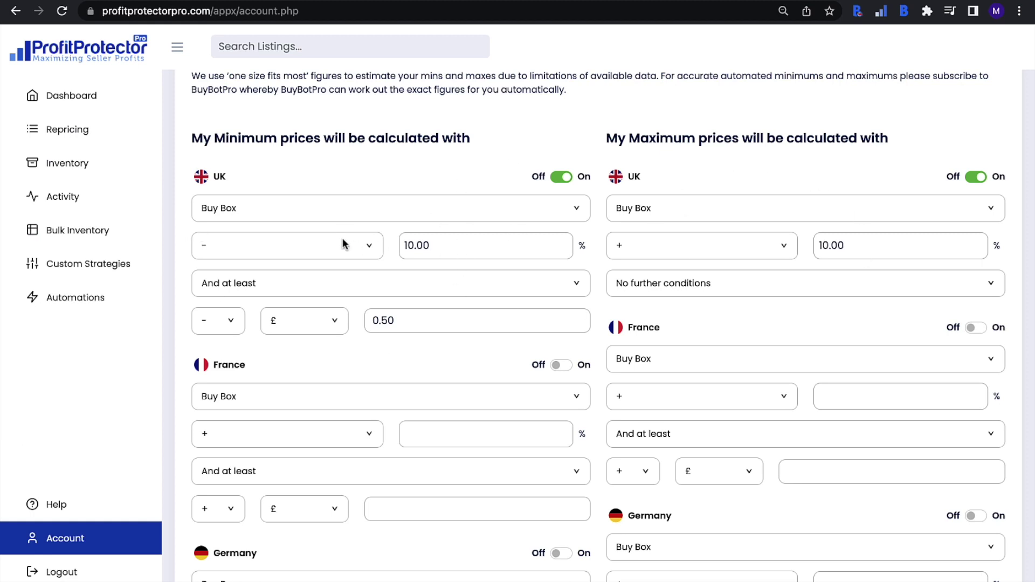
scroll(402, 305, "down", 3)
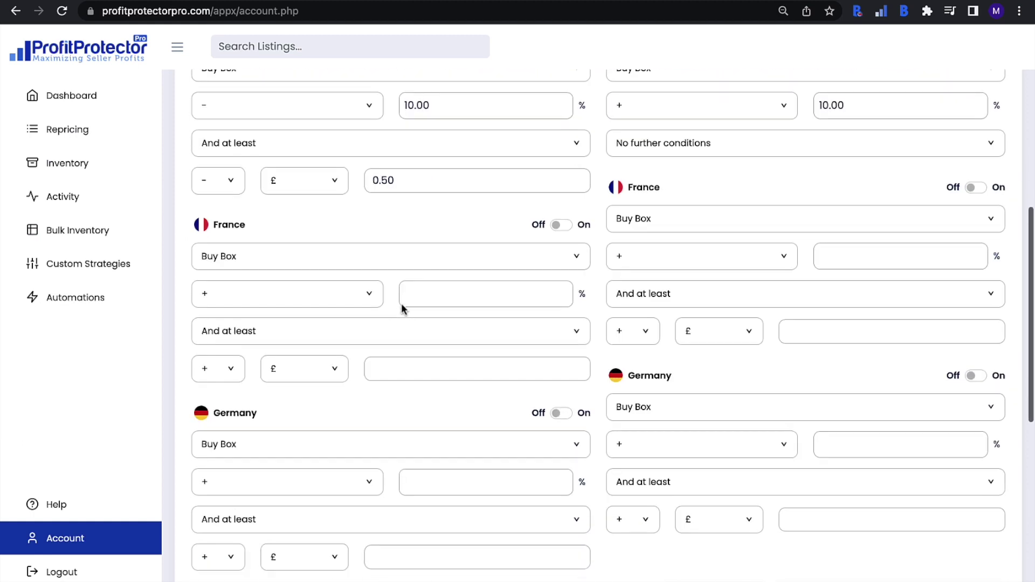
scroll(410, 461, "up", 4)
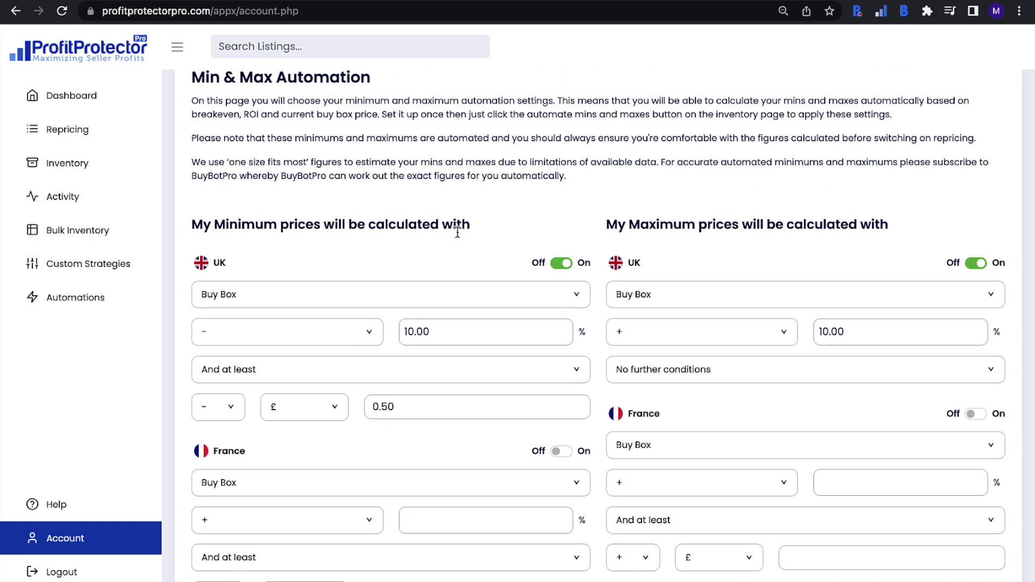
scroll(457, 232, "down", 3)
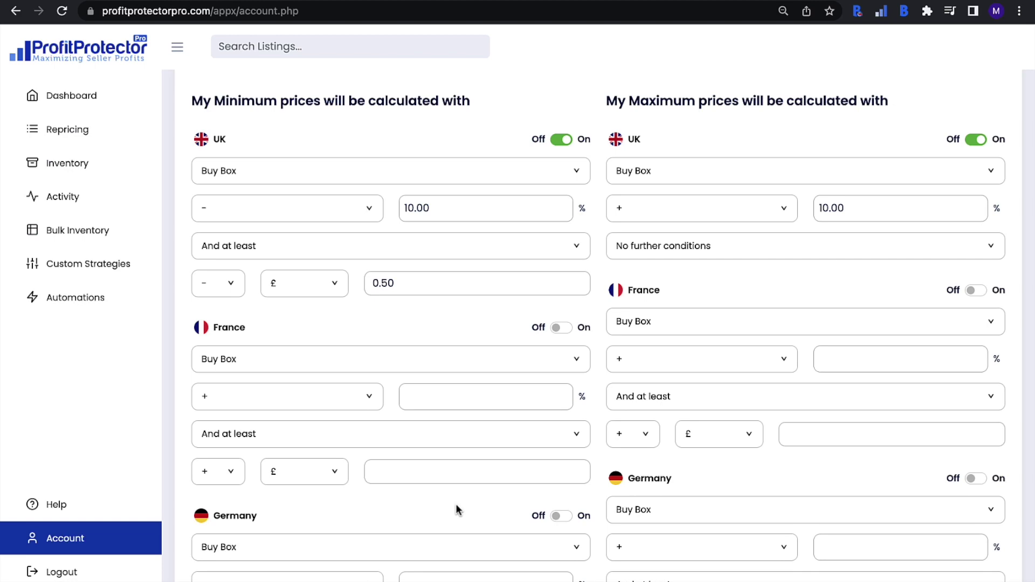
scroll(455, 509, "up", 2)
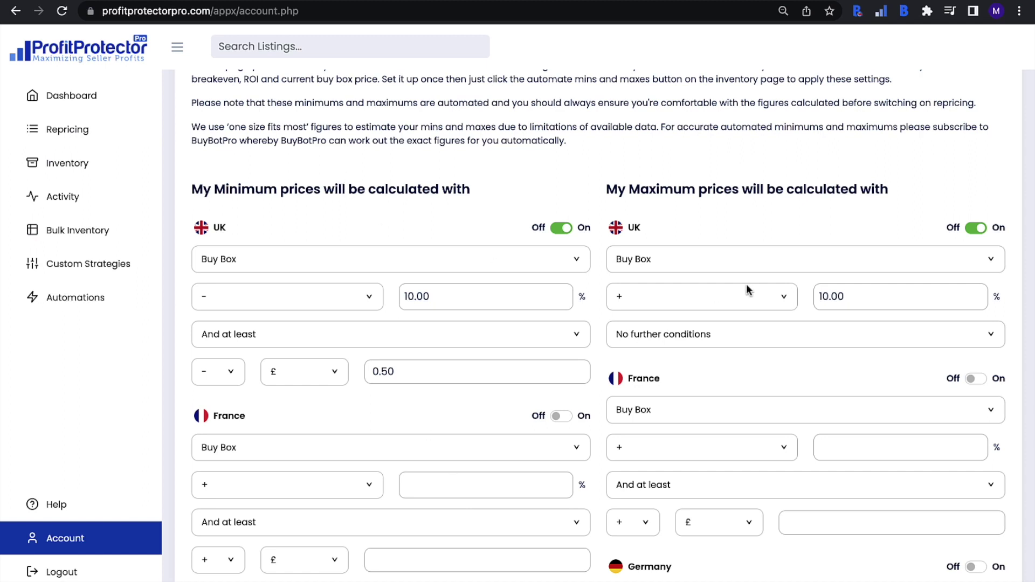
left_click(478, 268)
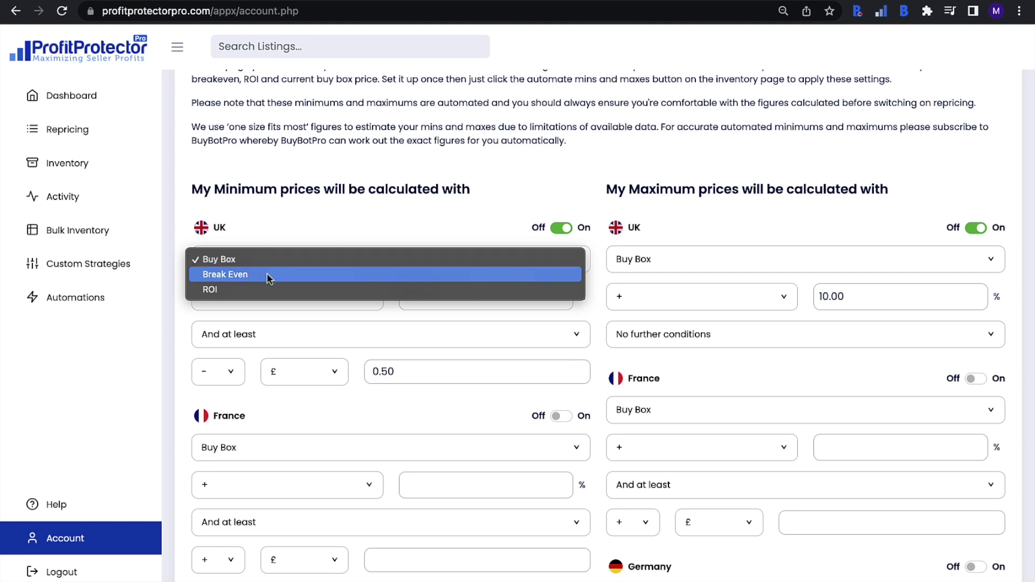
left_click(652, 246)
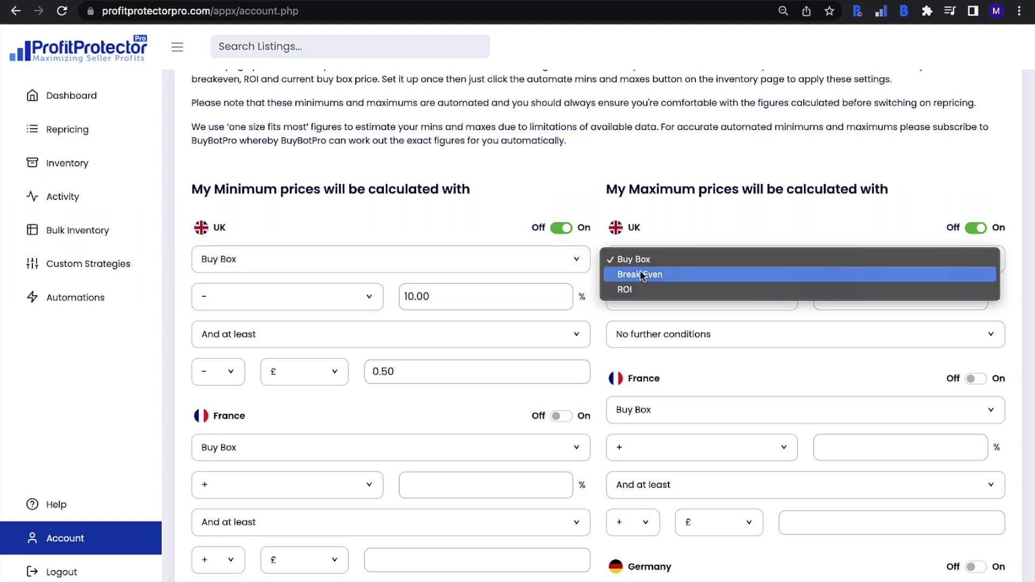
left_click(433, 237)
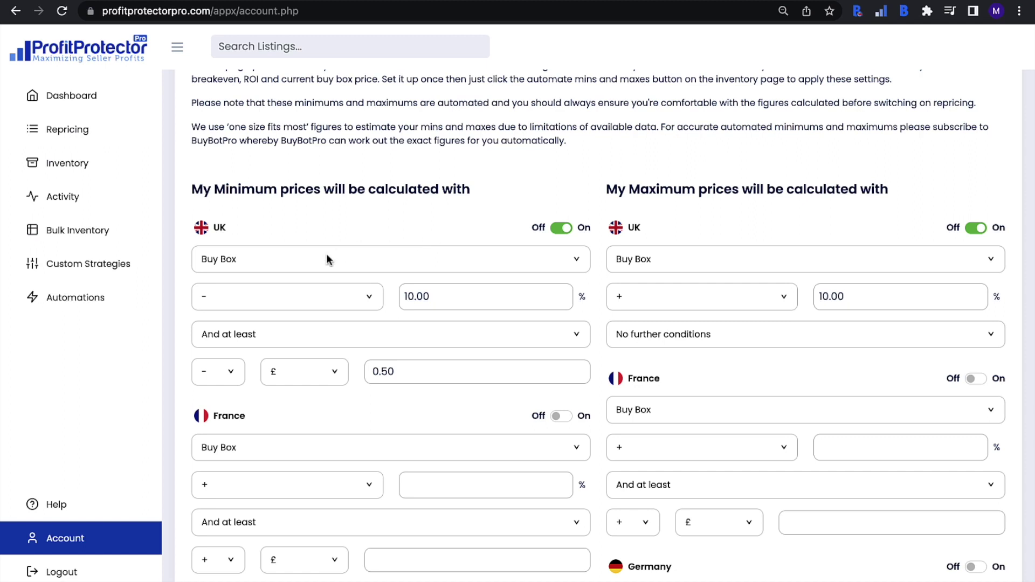
left_click(305, 296)
left_click(318, 298)
left_click(344, 336)
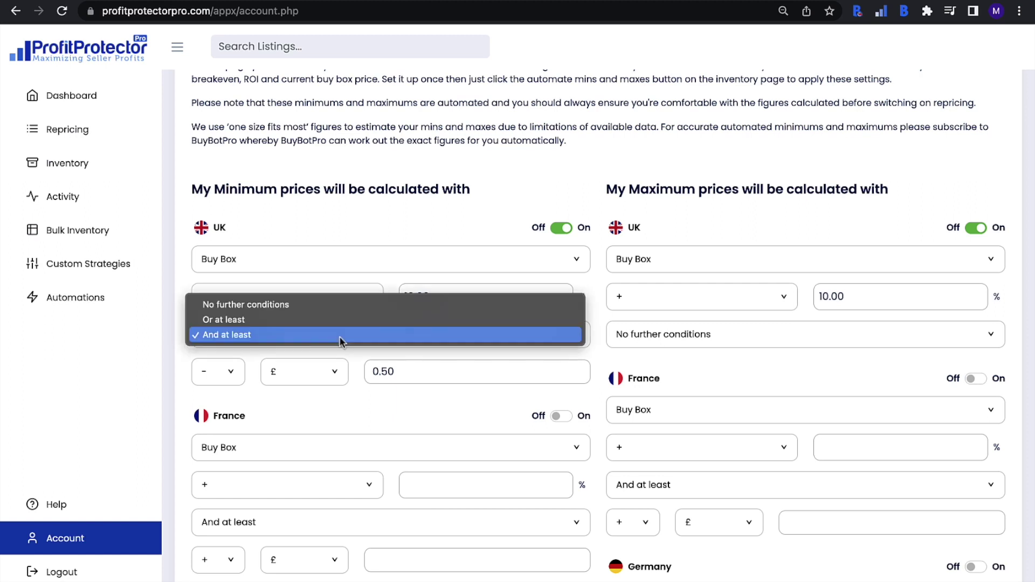
left_click(324, 301)
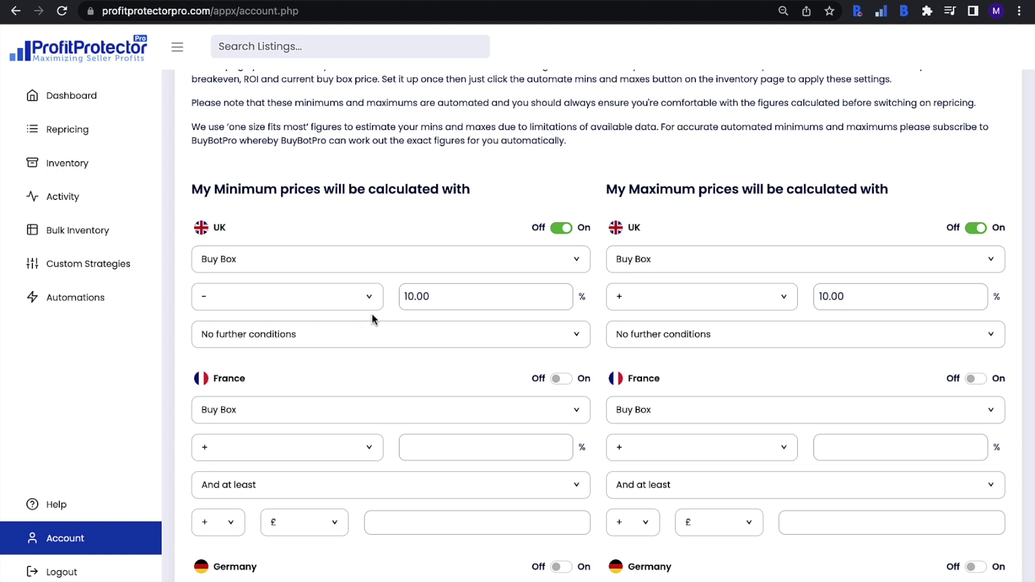
left_click(344, 334)
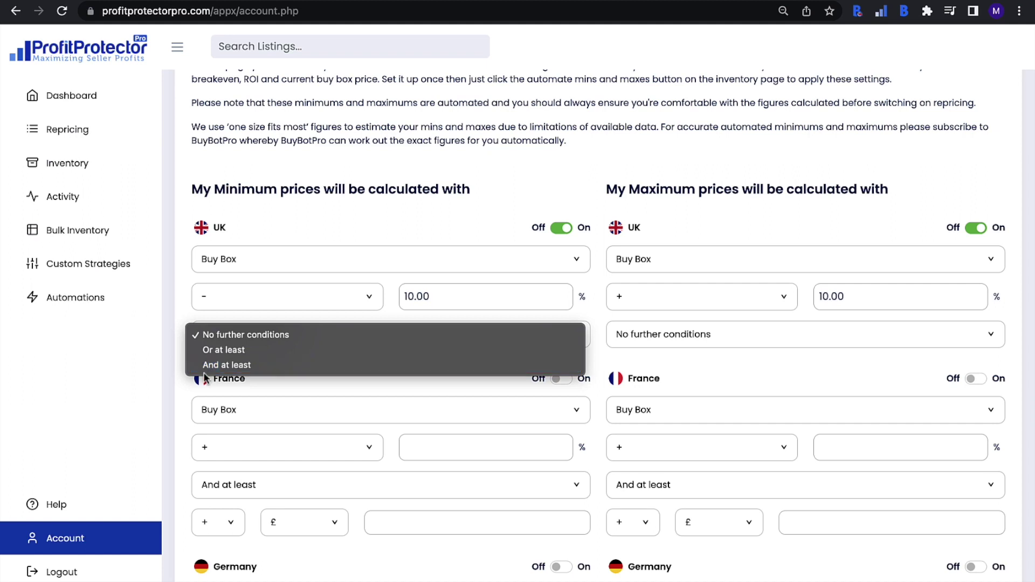
left_click(237, 364)
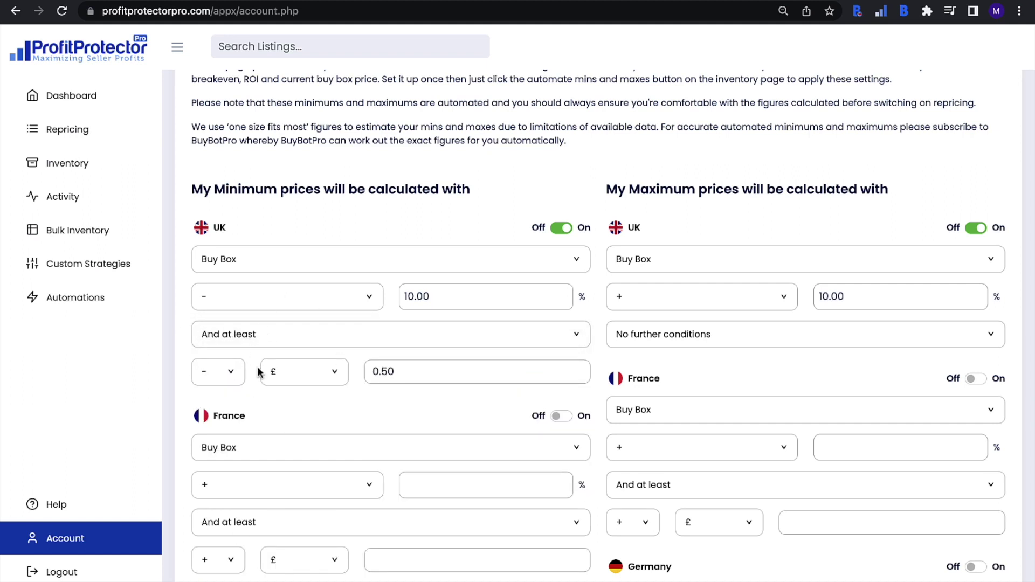
left_click(222, 379)
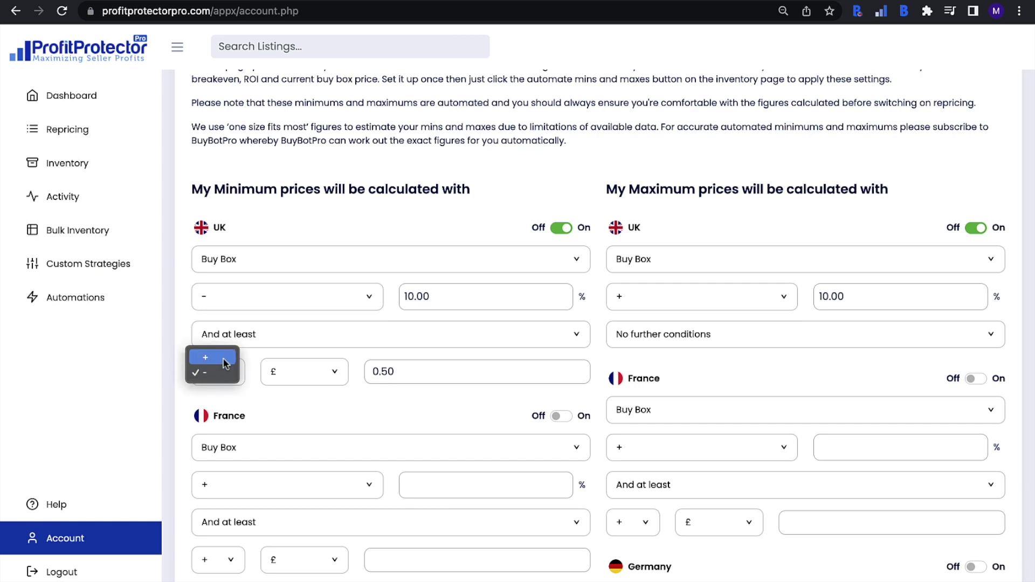
left_click(221, 372)
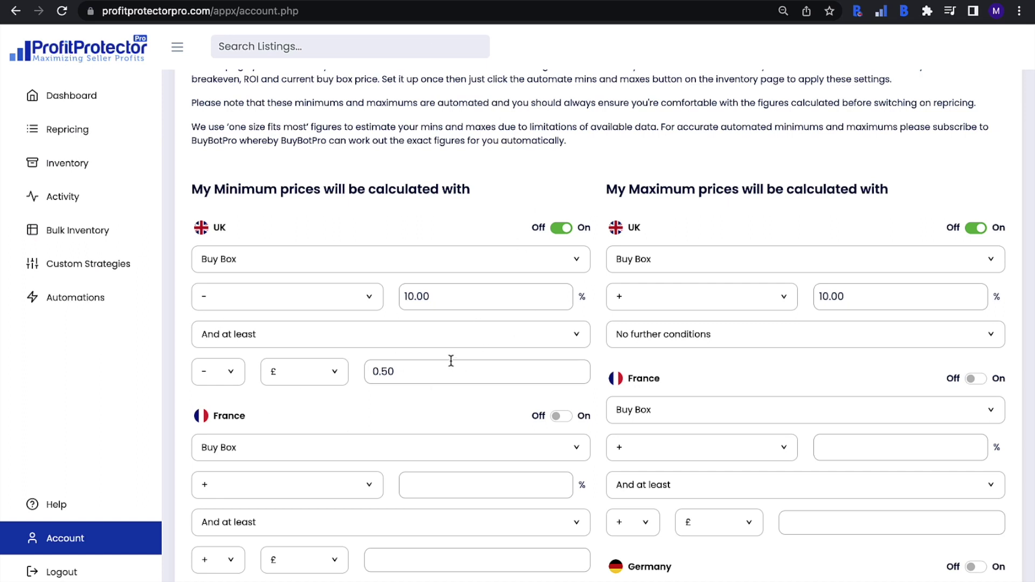
Step: Try 'Or at least' on the UK minimum, then set it to 'No further conditions', leaving the maximum unconditioned
left_click(371, 337)
left_click(259, 324)
left_click(699, 336)
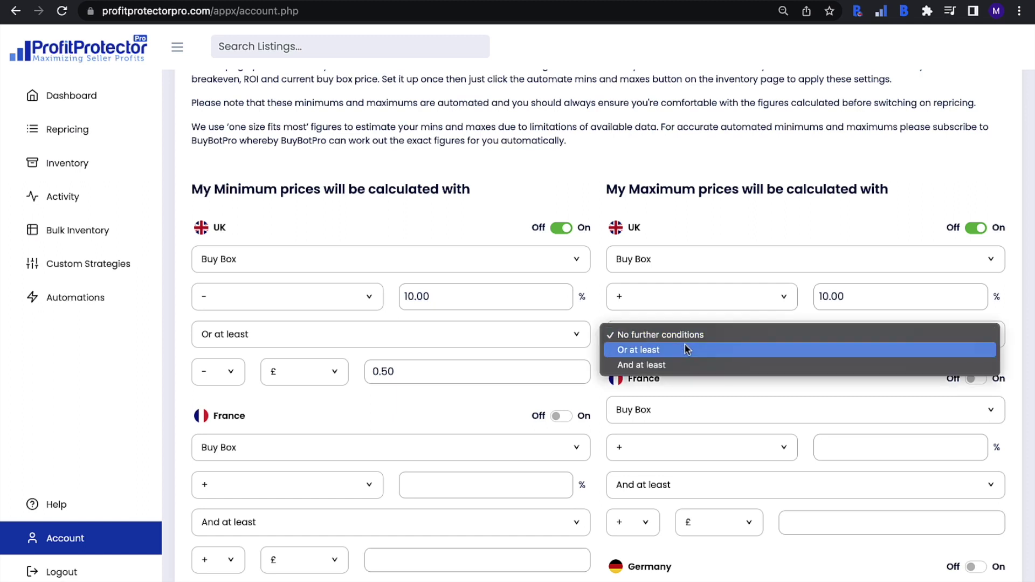
left_click(455, 329)
left_click(440, 334)
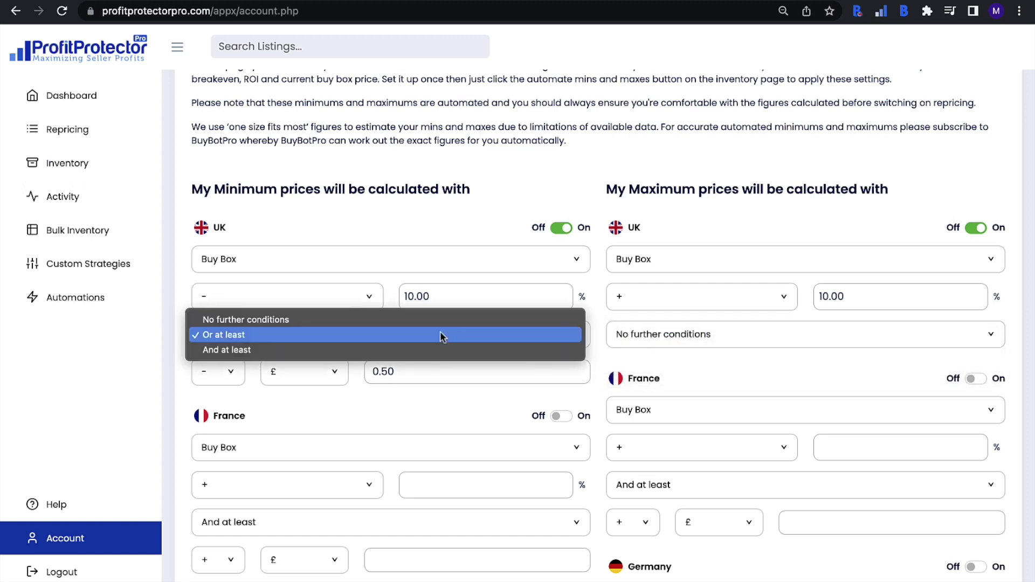
left_click(397, 319)
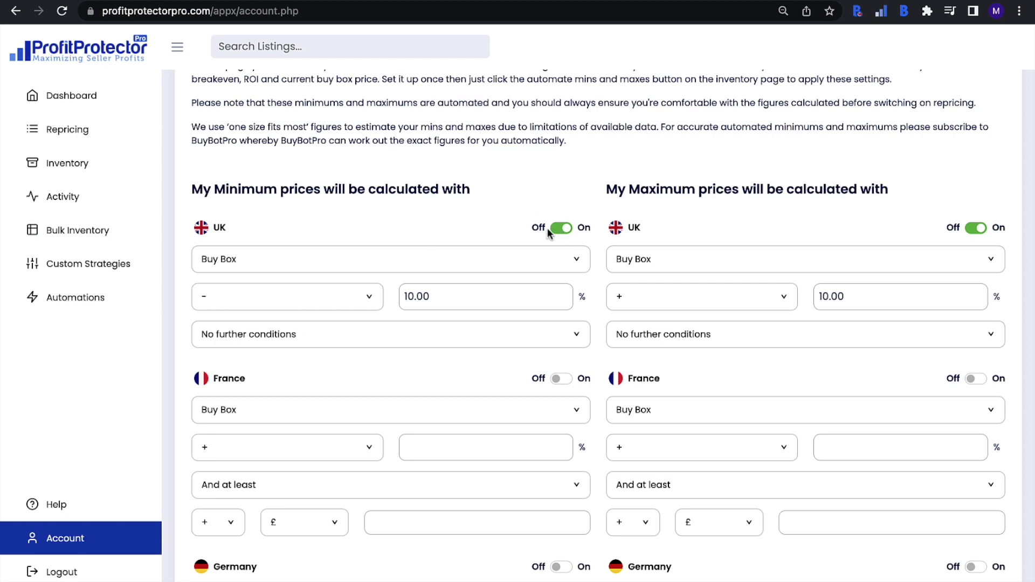
left_click(973, 230)
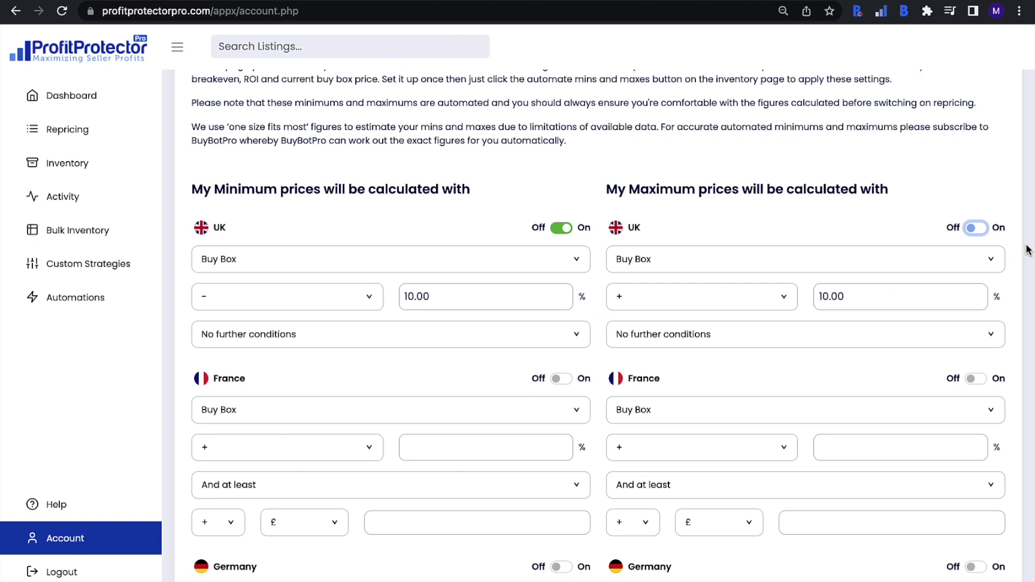
left_click(975, 229)
scroll(602, 339, "down", 7)
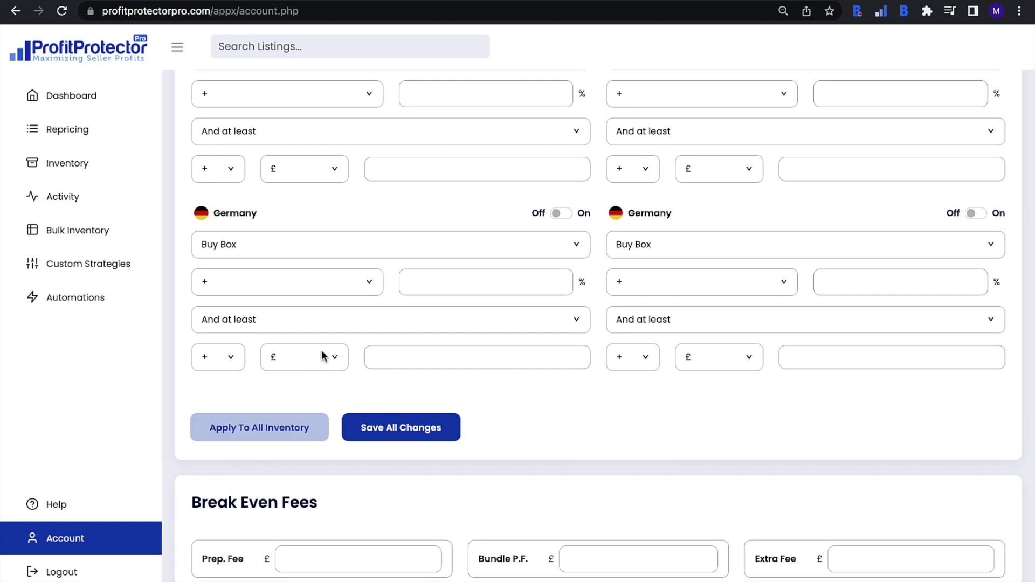
Step: Go to the Repricing page and scroll down to the Burt's Bees Lip Balm listing
left_click(96, 141)
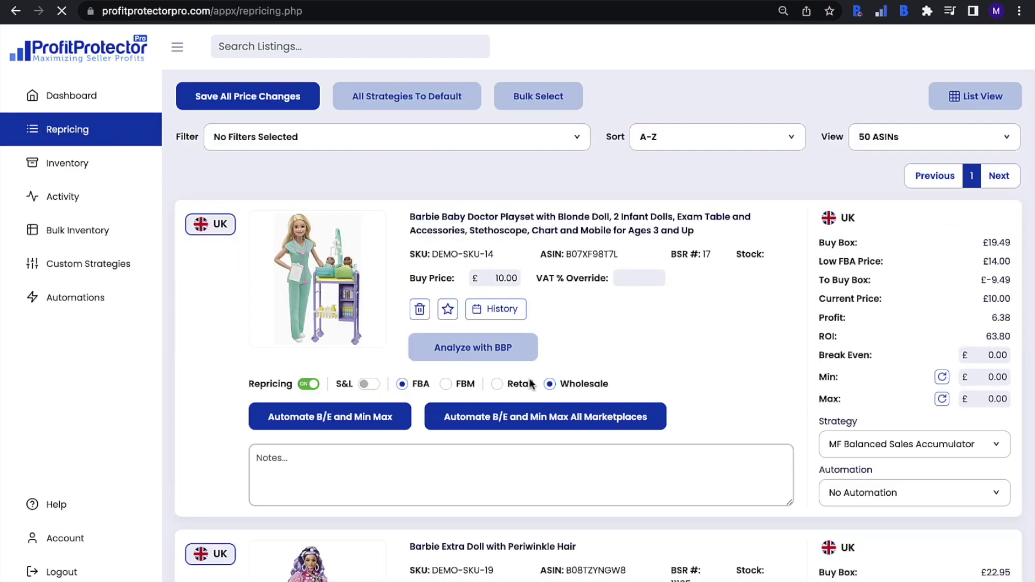
scroll(531, 381, "down", 15)
scroll(536, 363, "down", 5)
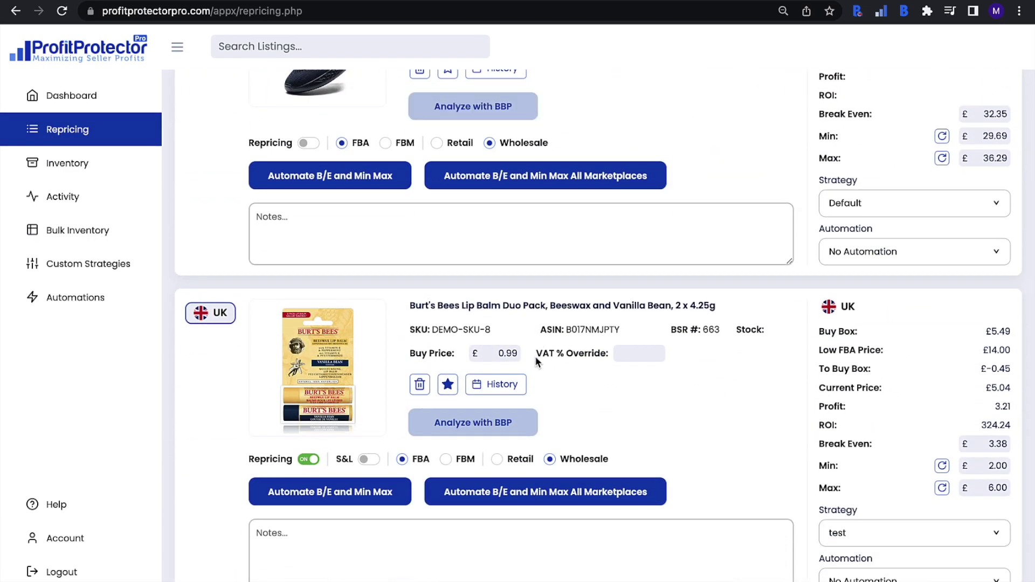
scroll(535, 361, "down", 2)
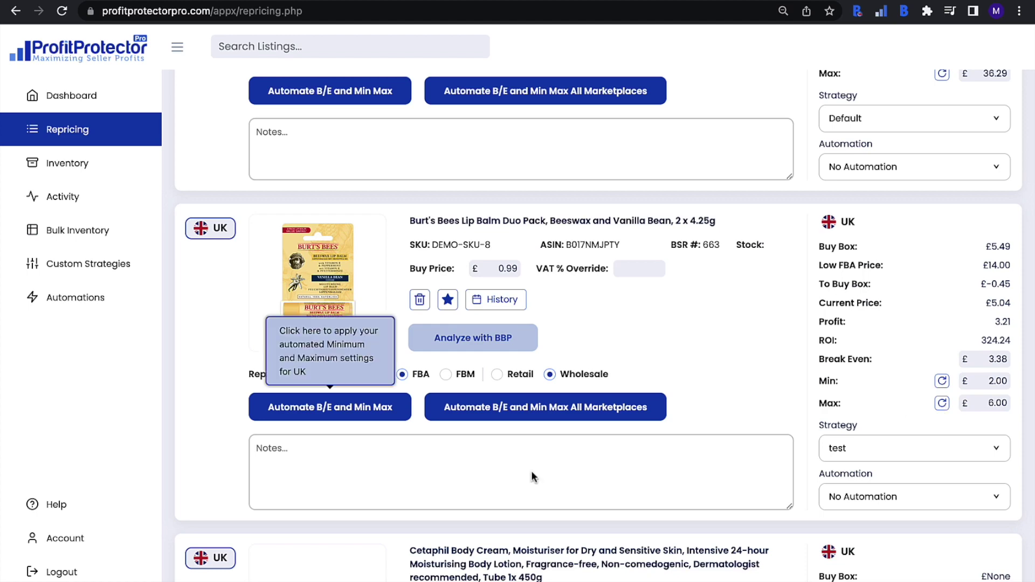
Step: Automate break-even and min/max on Burt's Bees Lip Balm, giving Min £4.88 and Max £5.96
left_click(336, 413)
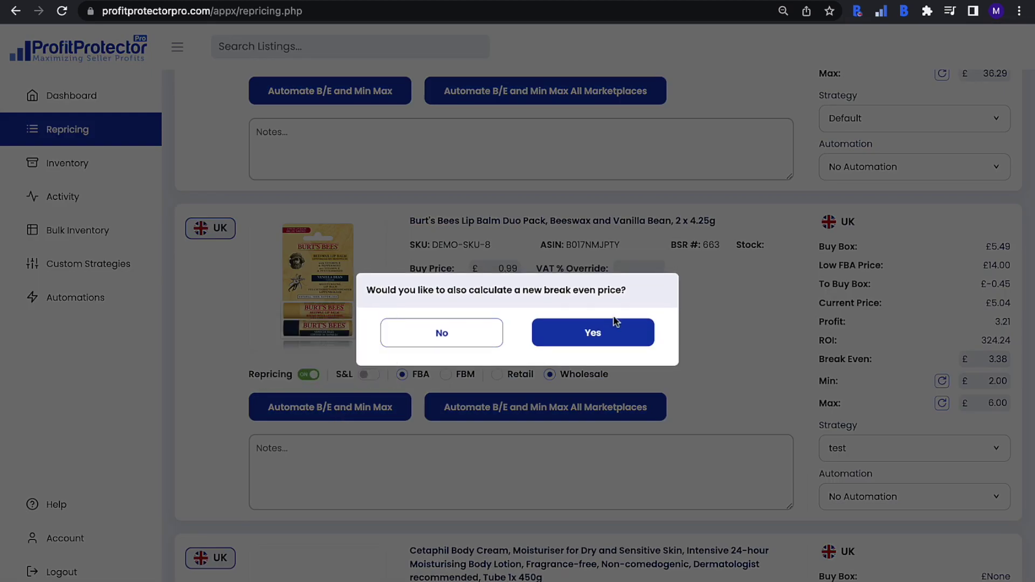
left_click(597, 335)
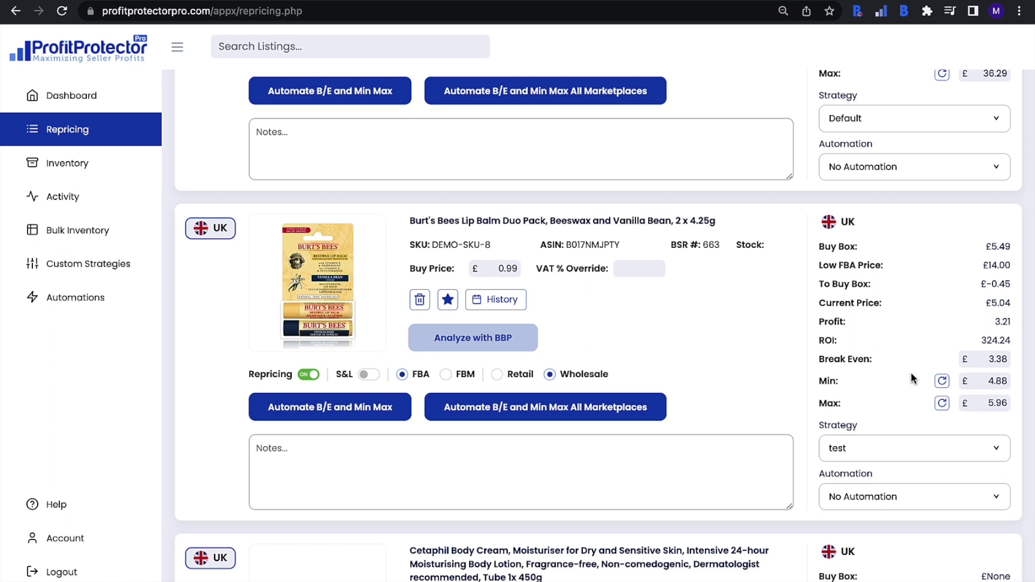
scroll(894, 376, "up", 1)
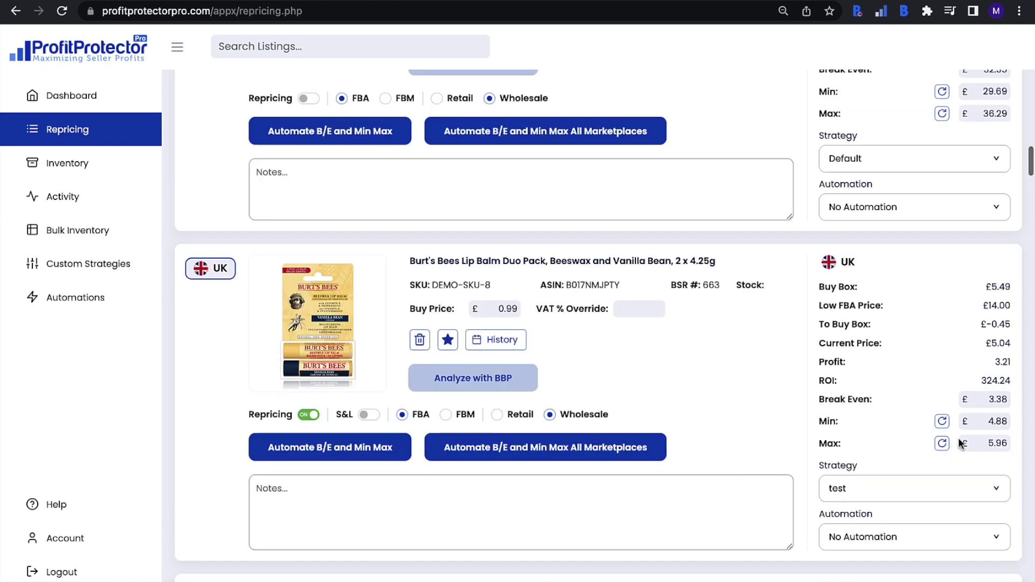